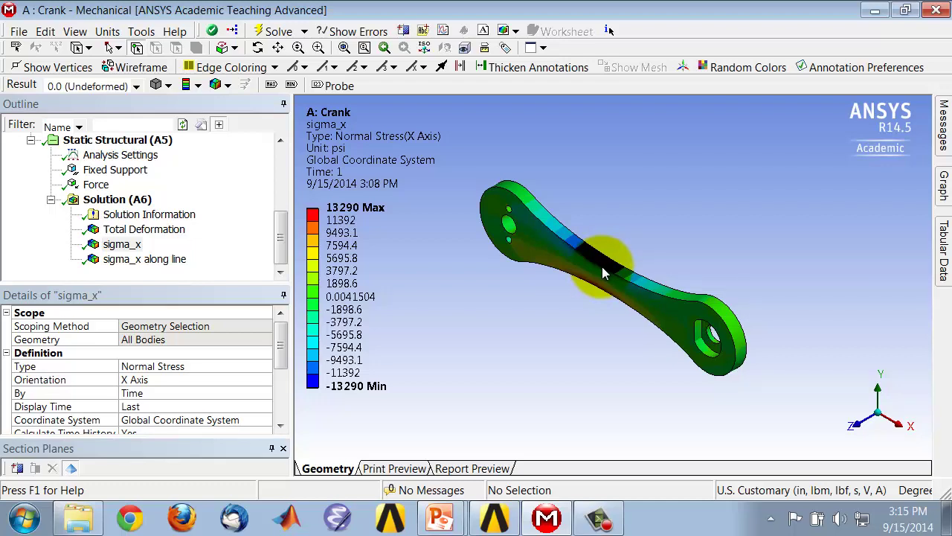
- Duplicate sigma_x without results and rename the copy to sigma_y
right_click(137, 247)
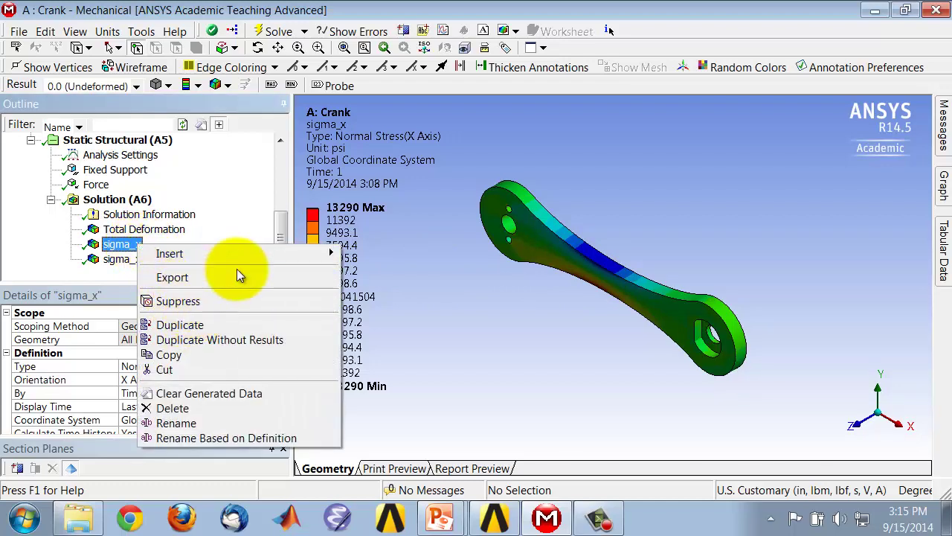
left_click(235, 339)
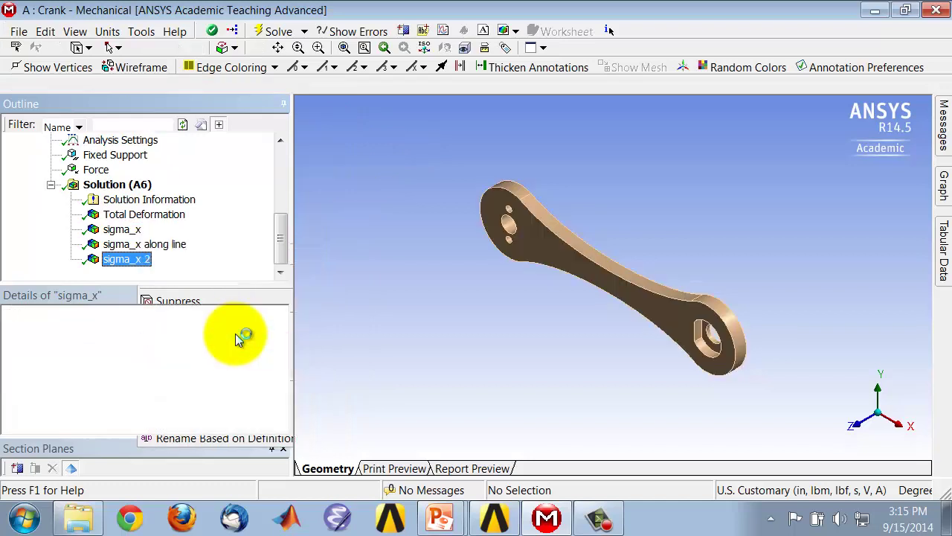
right_click(138, 261)
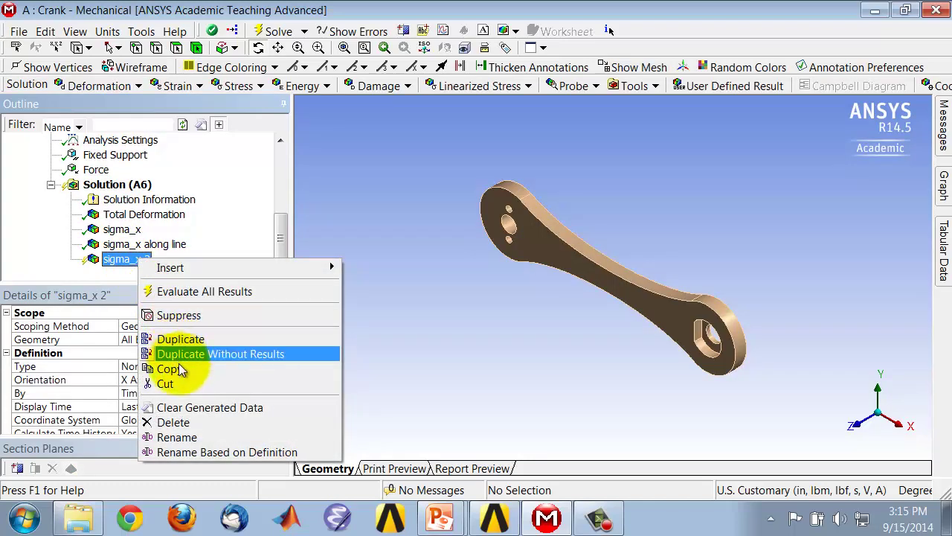
left_click(179, 437)
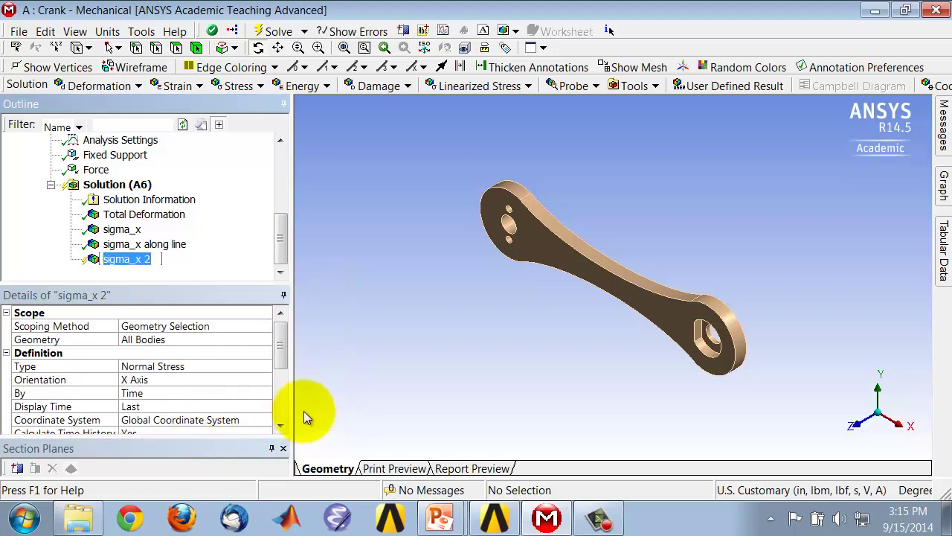
key("End")
key("BackSpace")
key("BackSpace")
key("BackSpace")
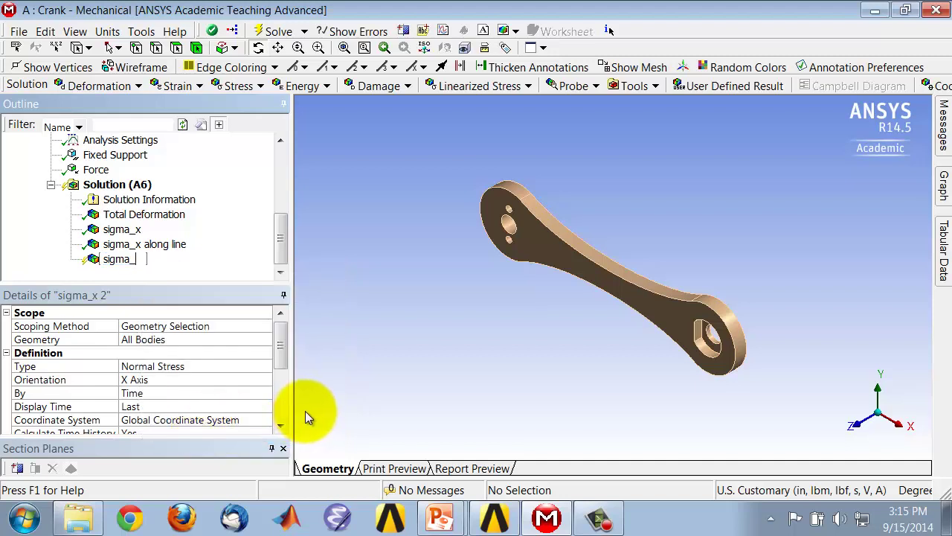
type("y")
key("Return")
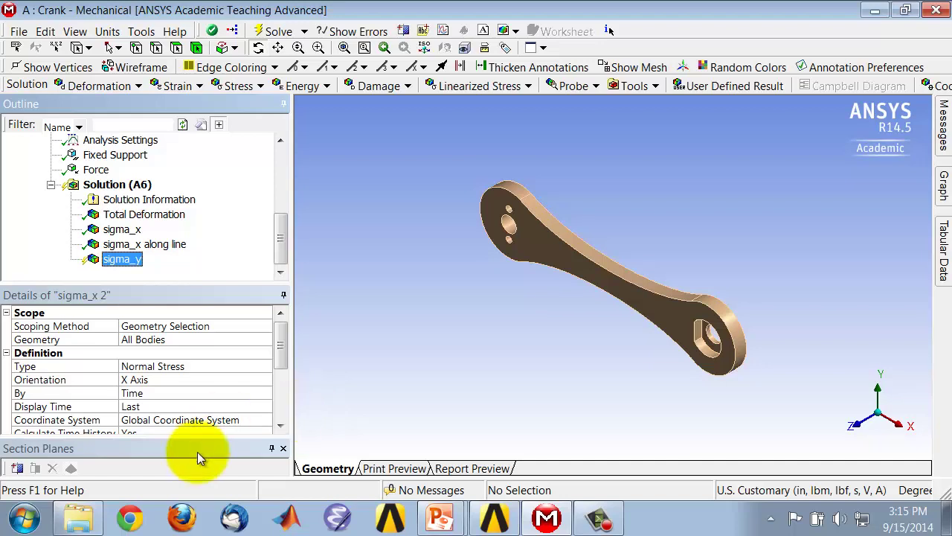
- Set the sigma_y stress orientation to Y Axis
left_click(191, 381)
left_click(266, 380)
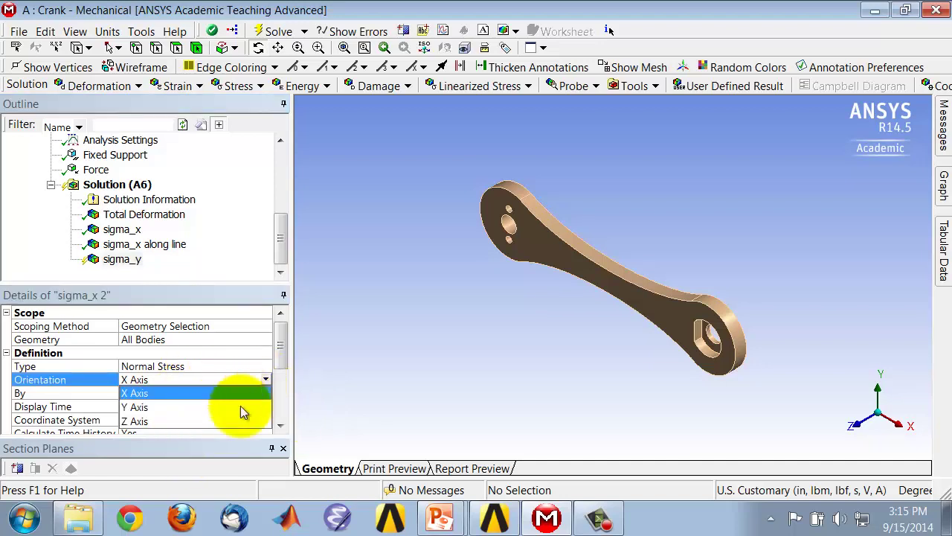
left_click(238, 408)
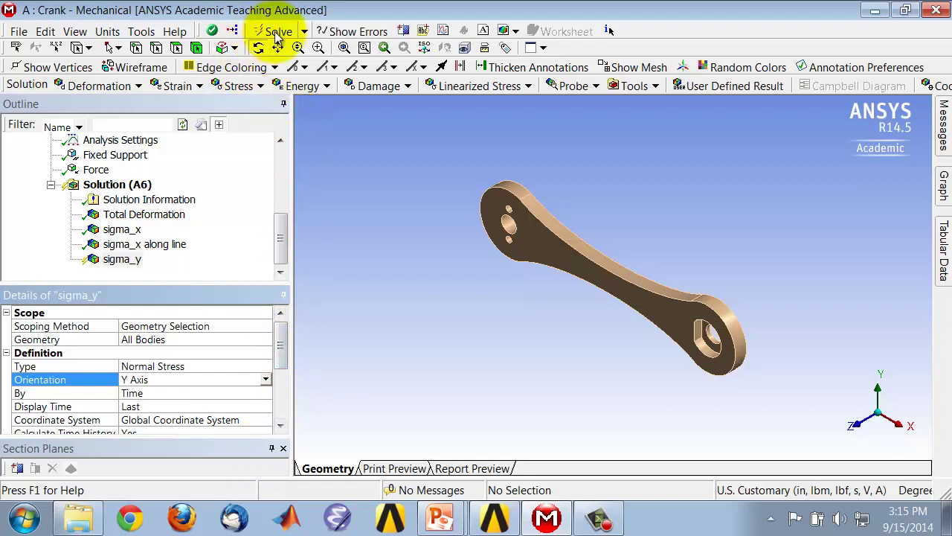
- Evaluate all results, inspect sigma_y (2951 to -2983.9 psi) up close, then display the 100 lbf Force load
right_click(121, 262)
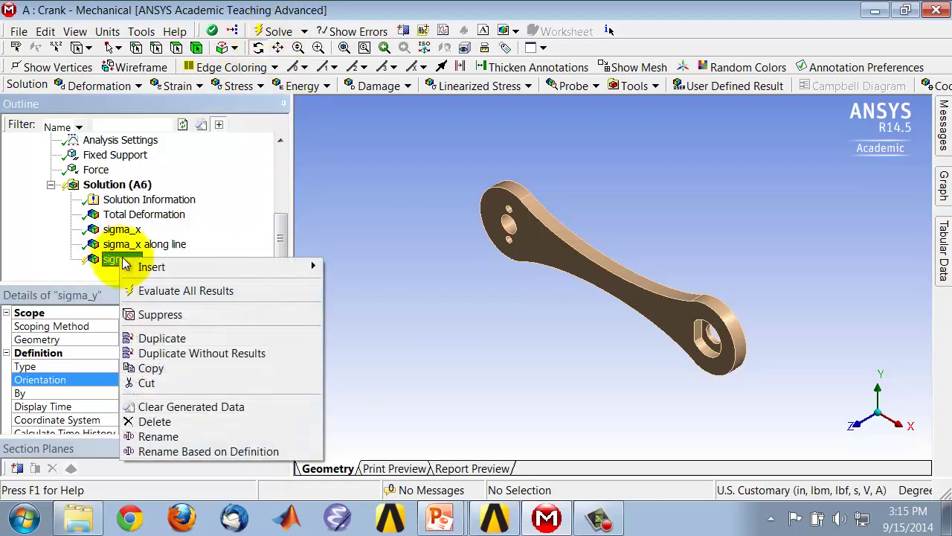
left_click(166, 291)
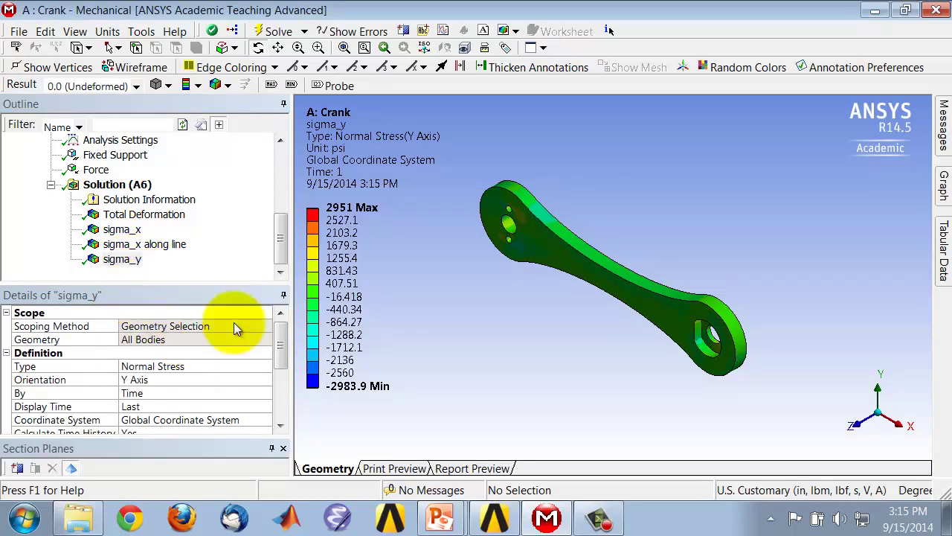
left_click(857, 431)
right_click_drag(569, 236, 648, 328)
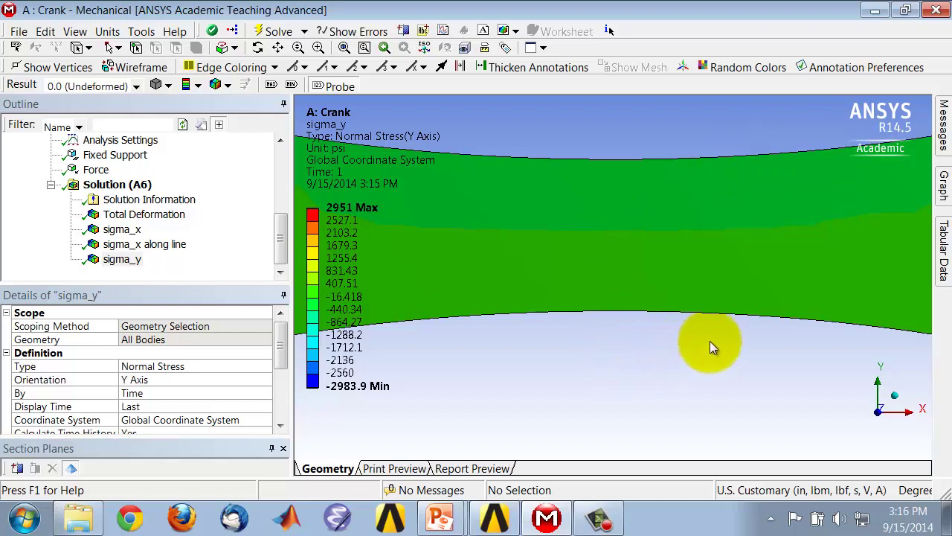
left_click(893, 395)
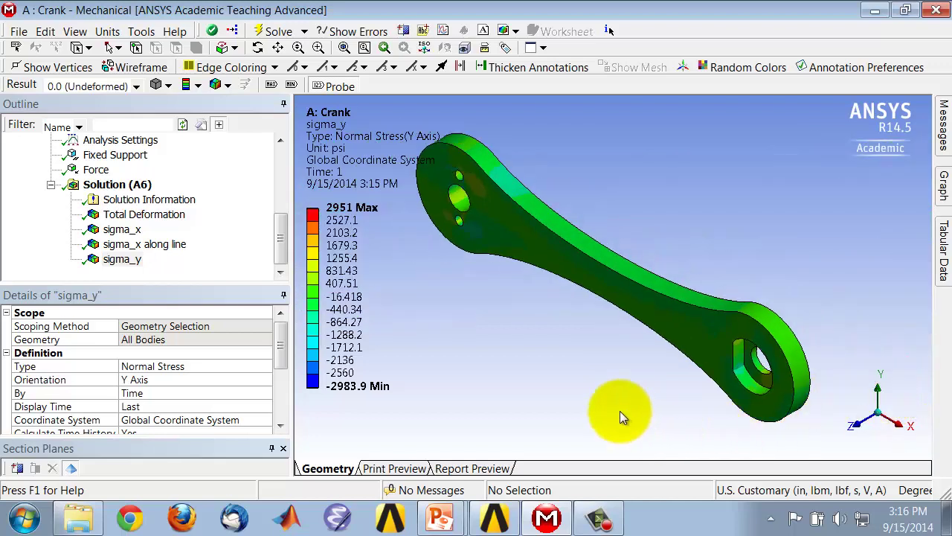
left_click(95, 171)
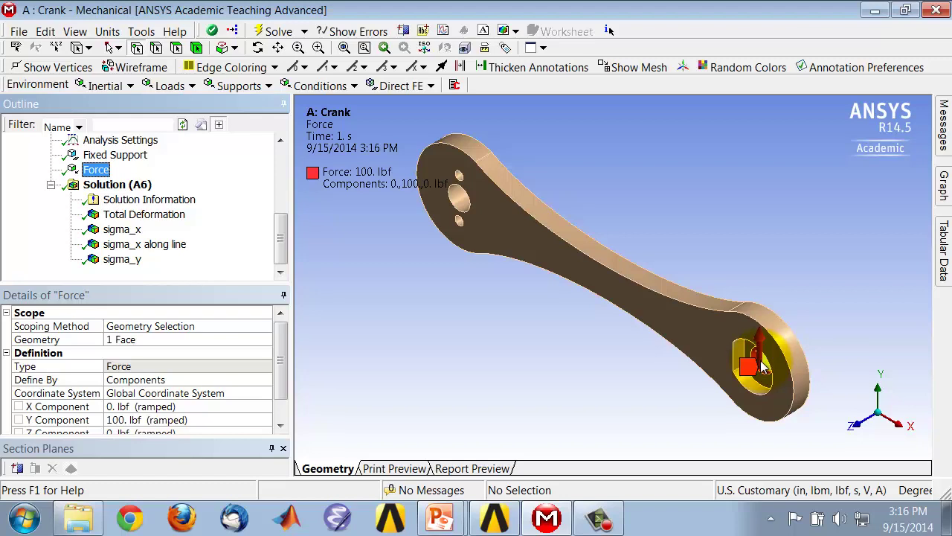
- Zoom face-on into the loaded hole end of the crank and show the sigma_y contour there
left_click(894, 402)
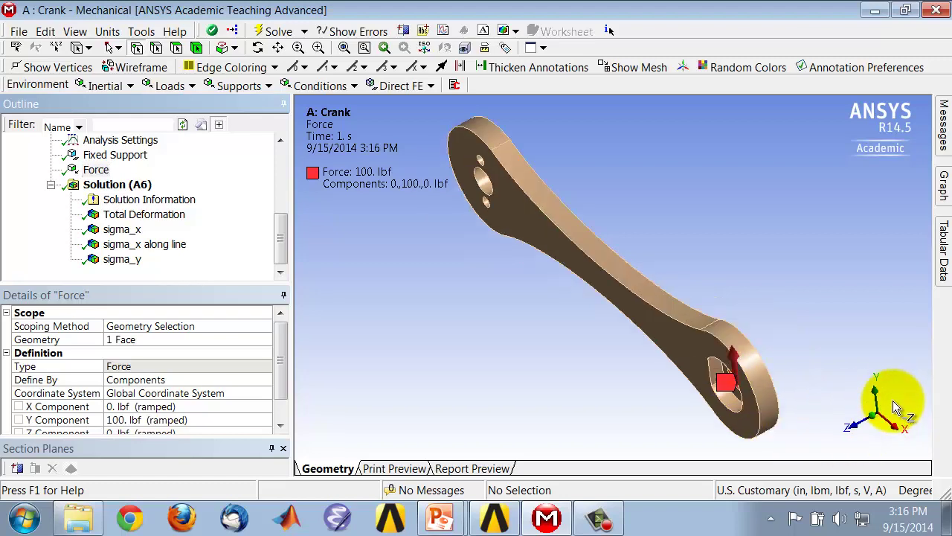
right_click_drag(324, 210, 451, 338)
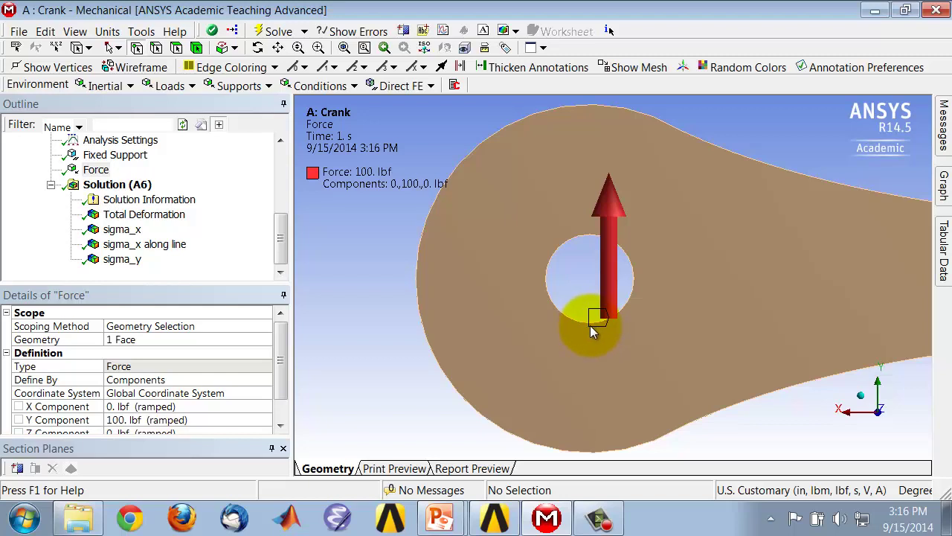
left_click(125, 259)
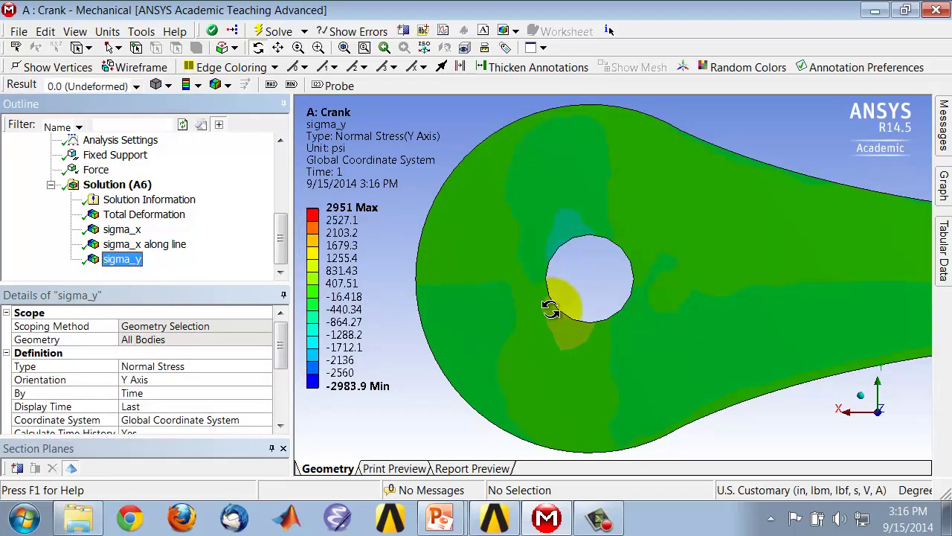
- Start a result probe, then display the 100 lbf Force load (0, 100, 0 lbf) in the hole
left_click(342, 86)
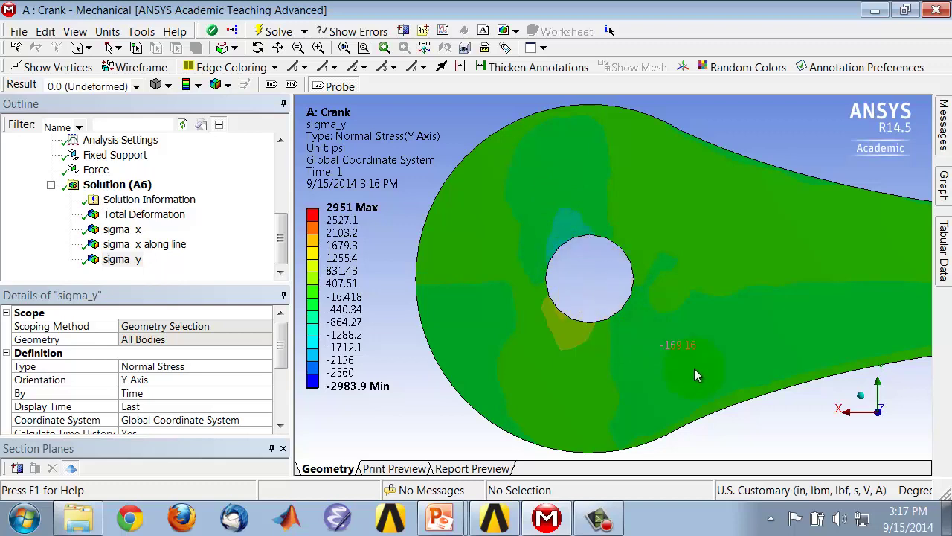
left_click(95, 170)
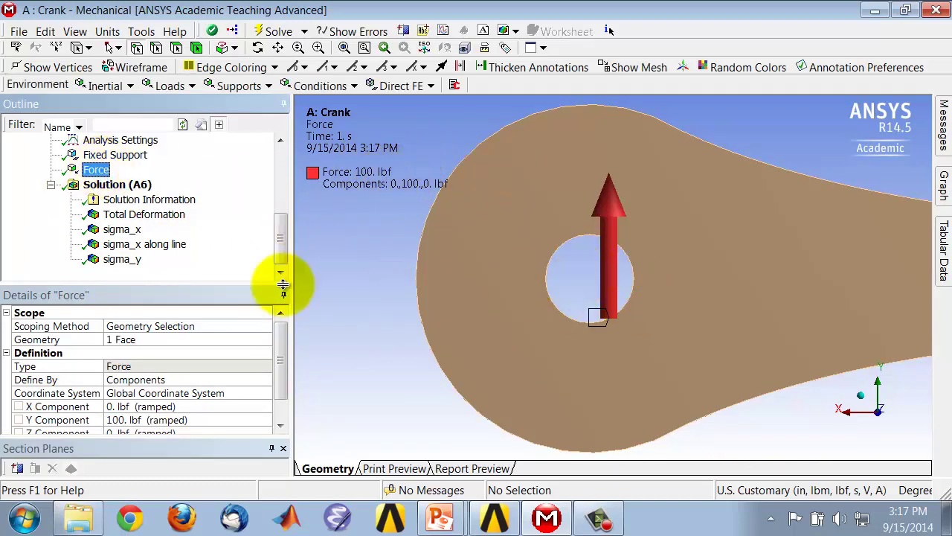
left_click(861, 395)
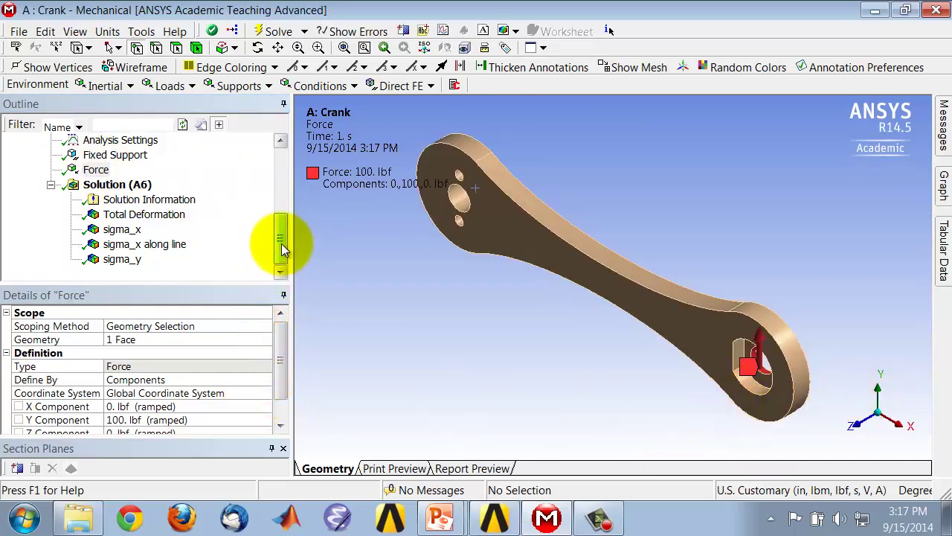
left_click_drag(281, 249, 278, 146)
left_click(104, 170)
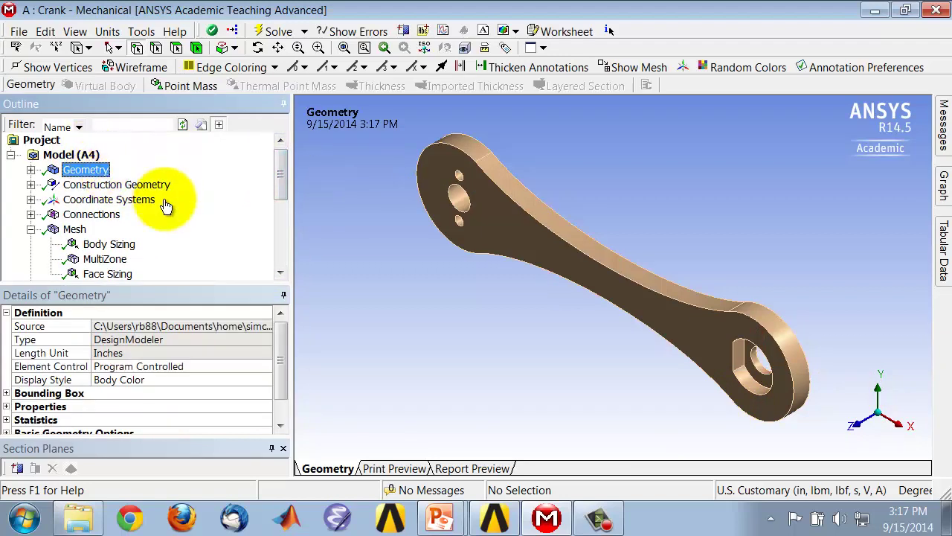
left_click(766, 378)
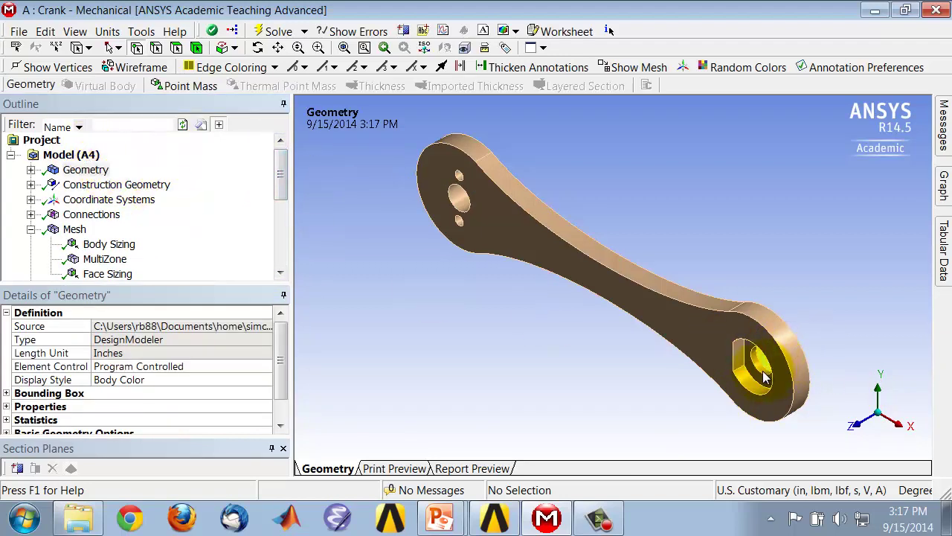
left_click(176, 48)
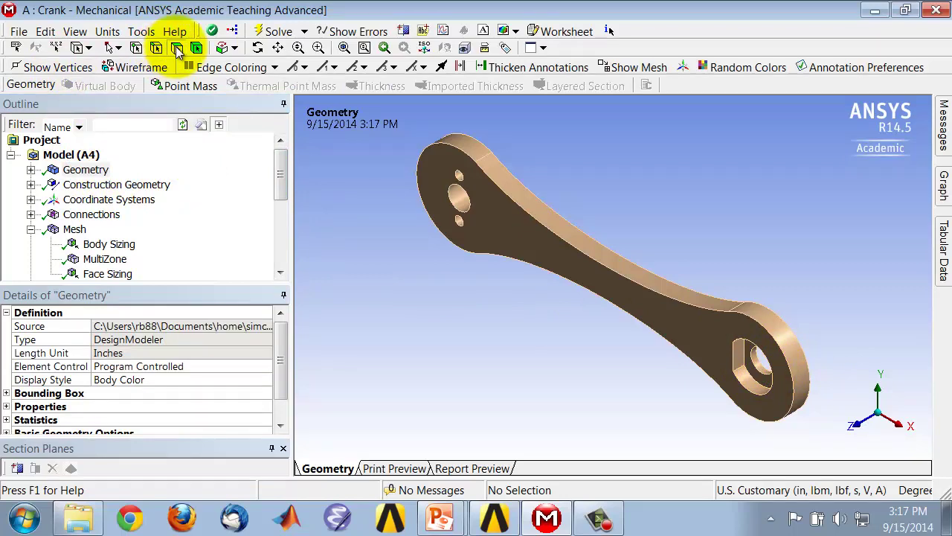
left_click(754, 361)
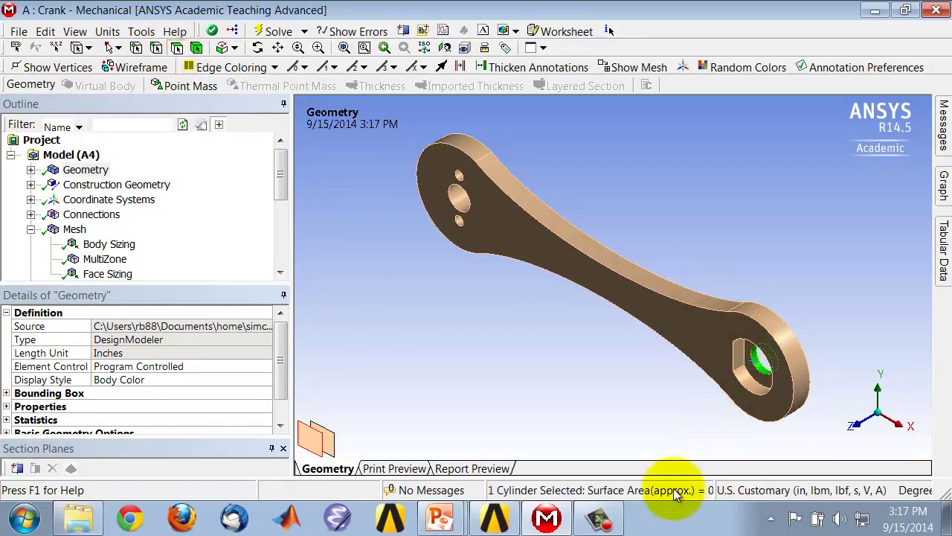
left_click(616, 493)
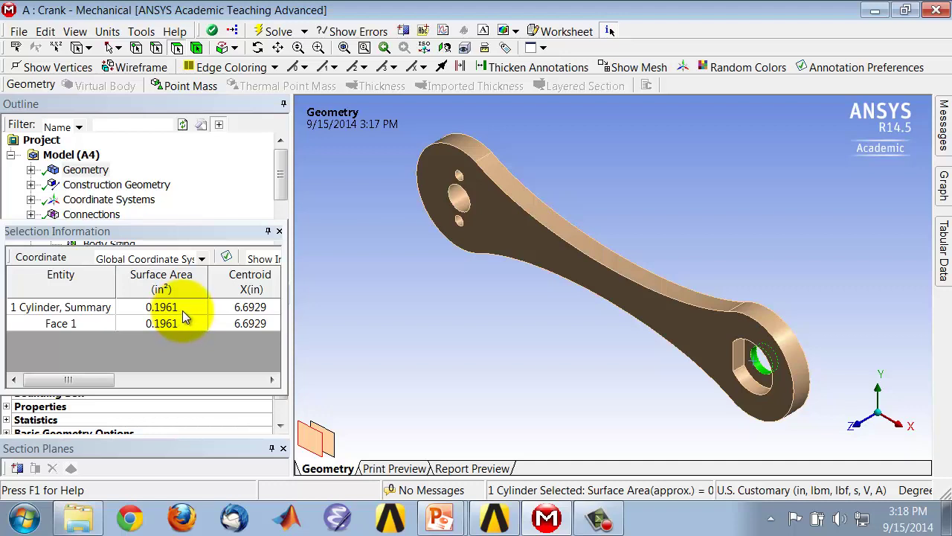
left_click(280, 232)
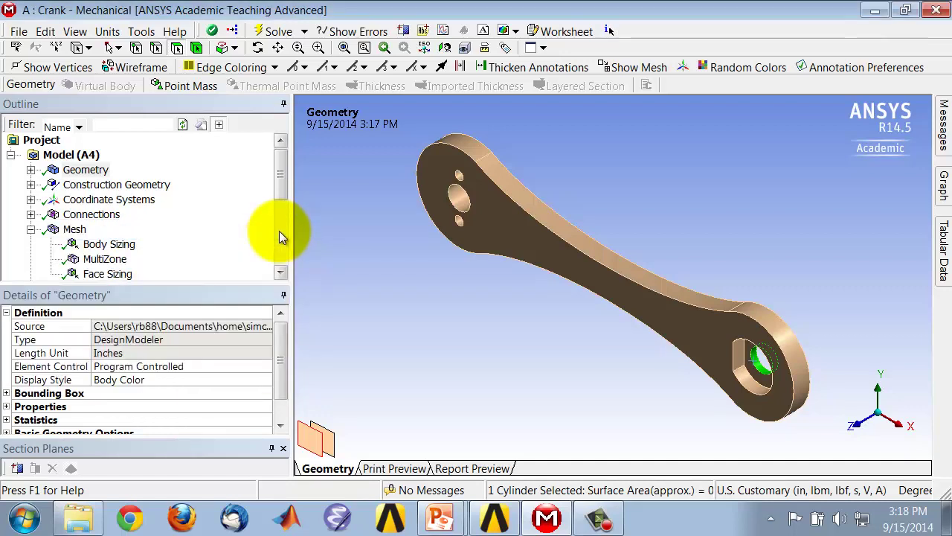
key("alt+Tab")
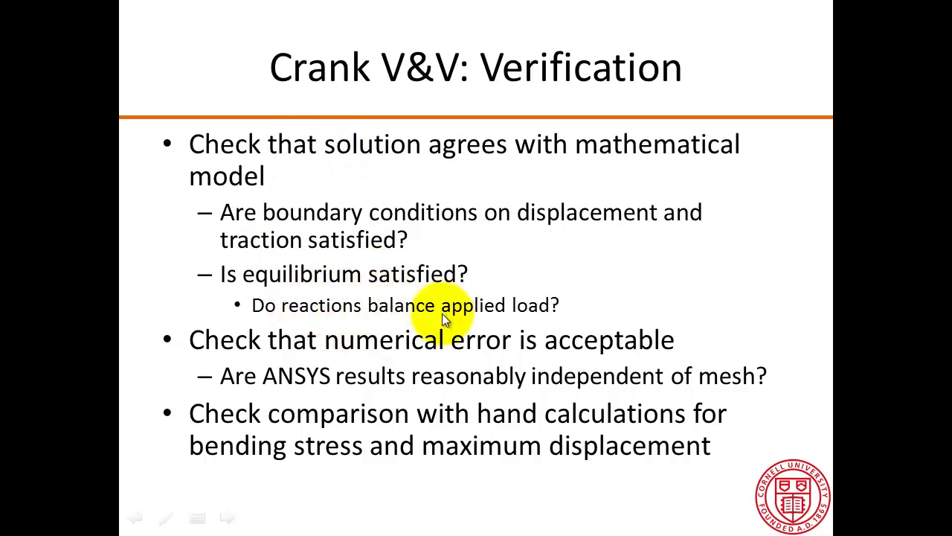
- Switch from the Verification slide back to the ANSYS Mechanical crank model
key("alt+Tab")
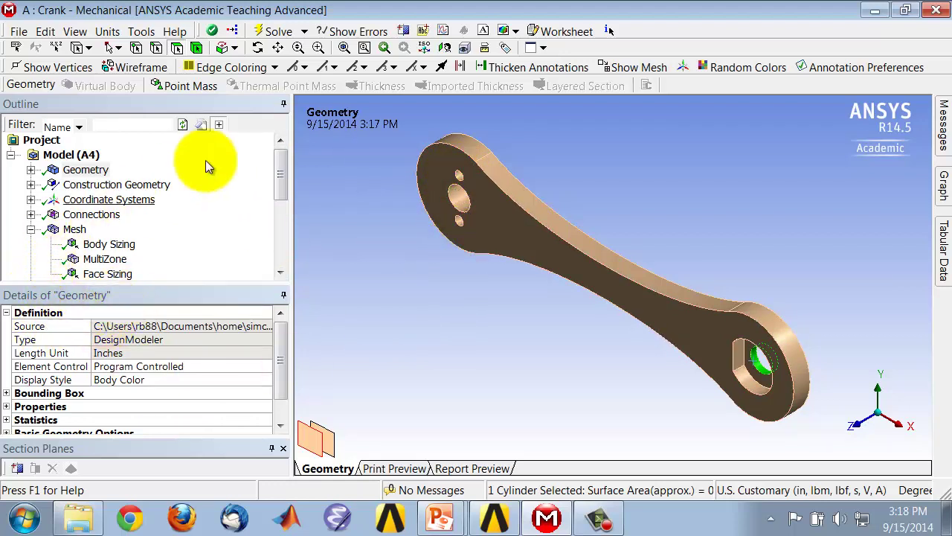
- Add a Force Reaction probe under Solution scoped to the Fixed Support
left_click_drag(283, 187, 296, 237)
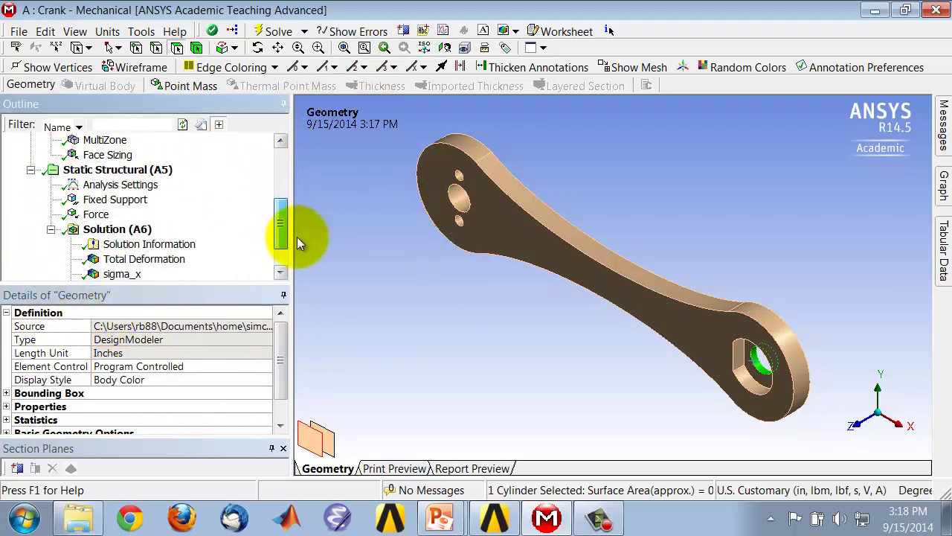
left_click(111, 229)
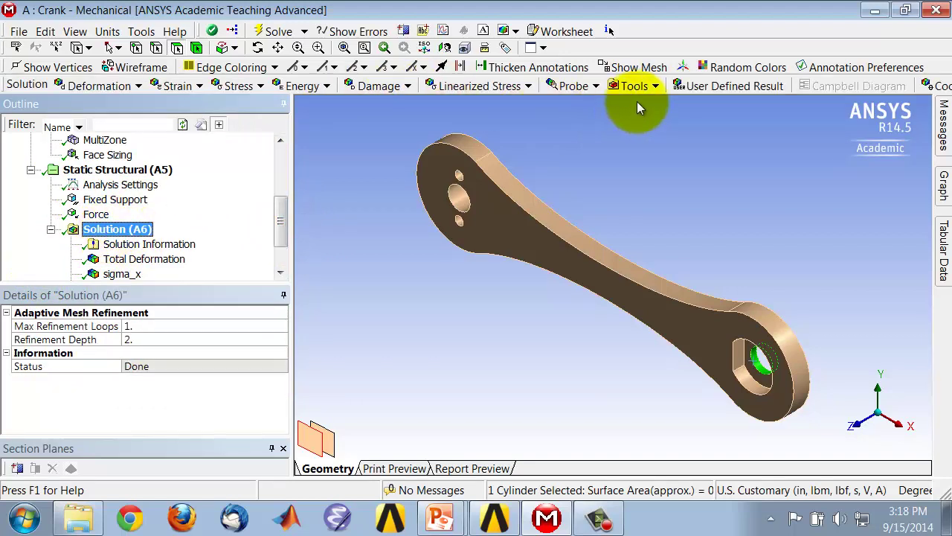
left_click(574, 85)
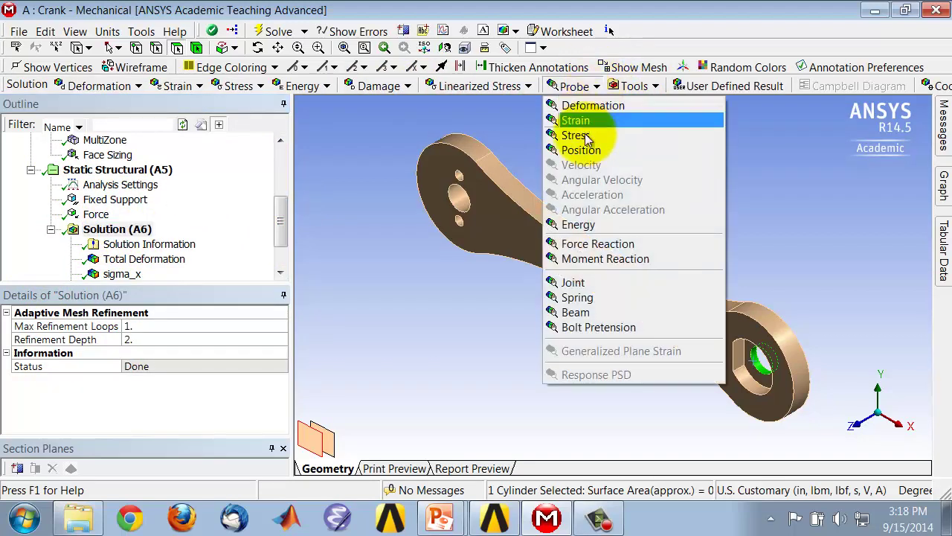
left_click(581, 250)
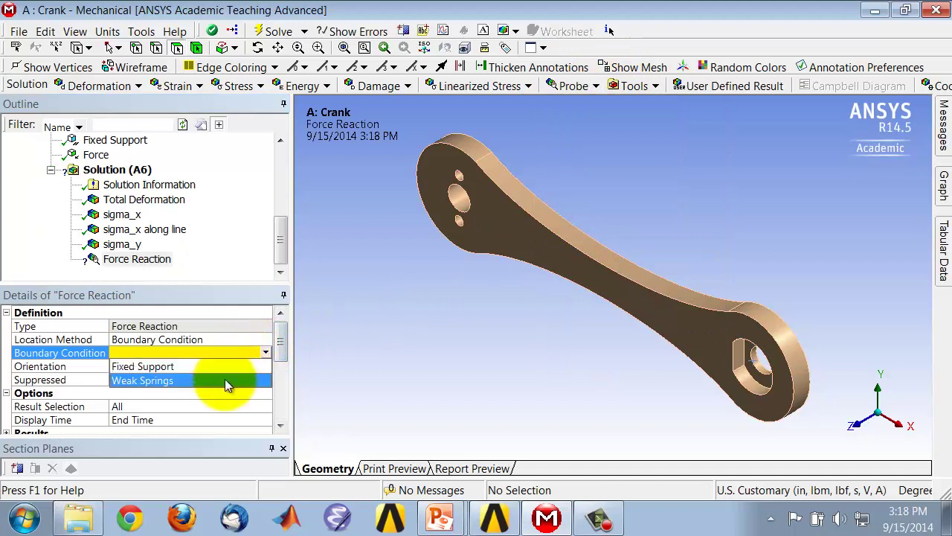
left_click(221, 367)
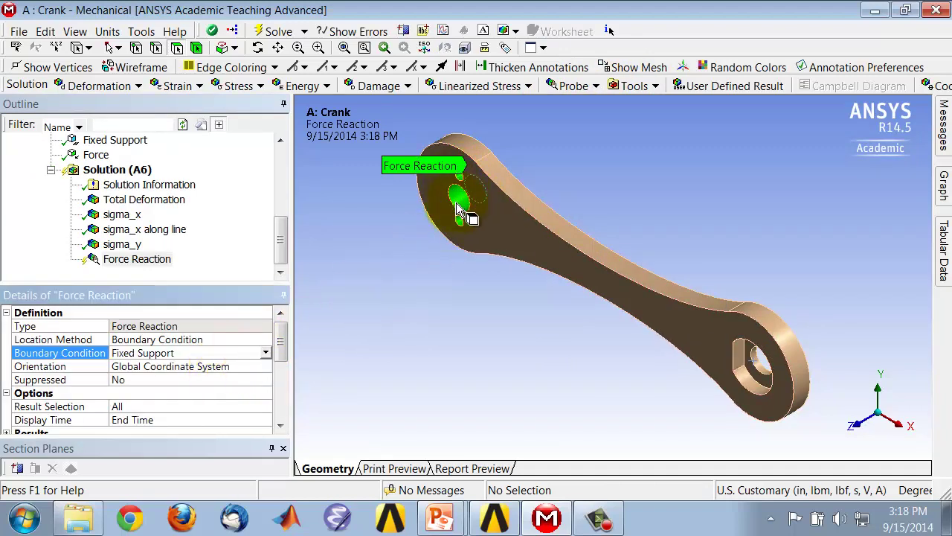
left_click(441, 273)
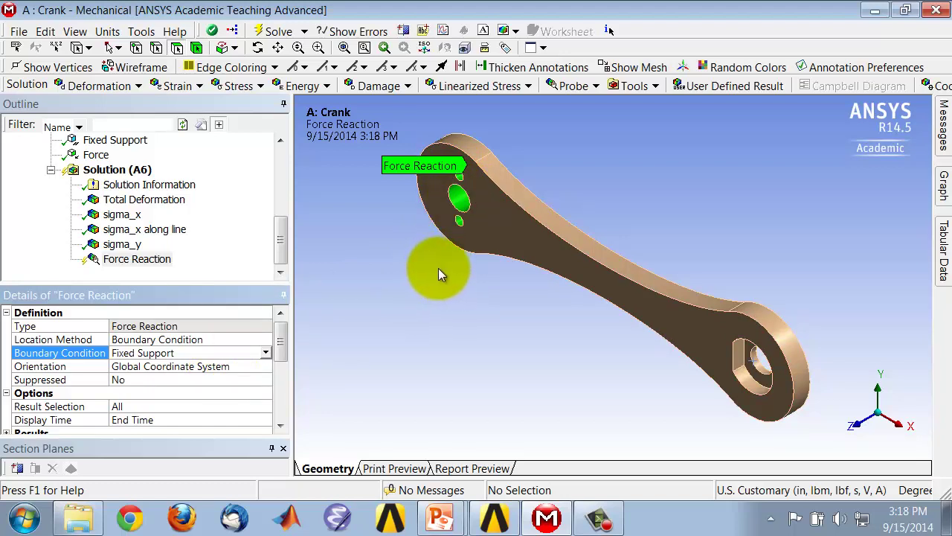
right_click(140, 261)
- Evaluate the Force Reaction probe and read its -100 lbf Y reaction in Details
left_click(178, 297)
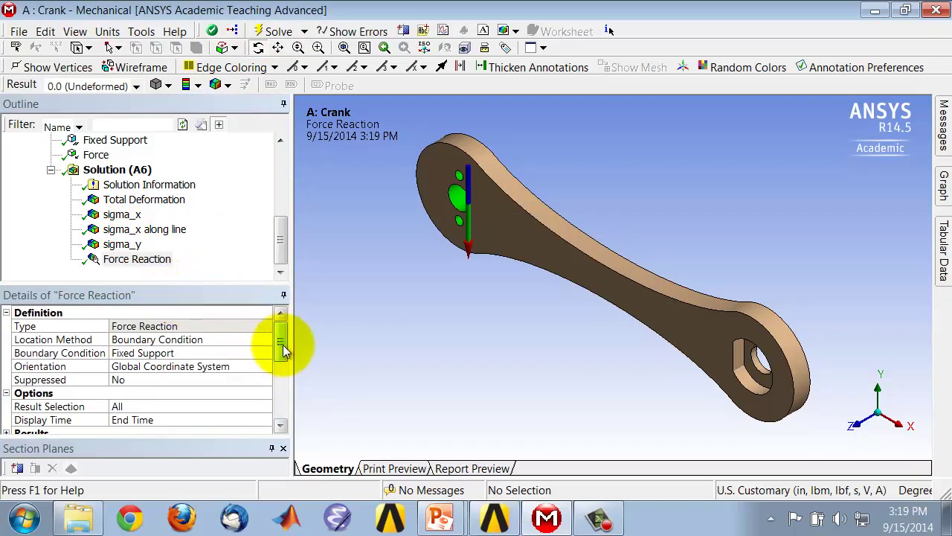
left_click_drag(283, 344, 293, 385)
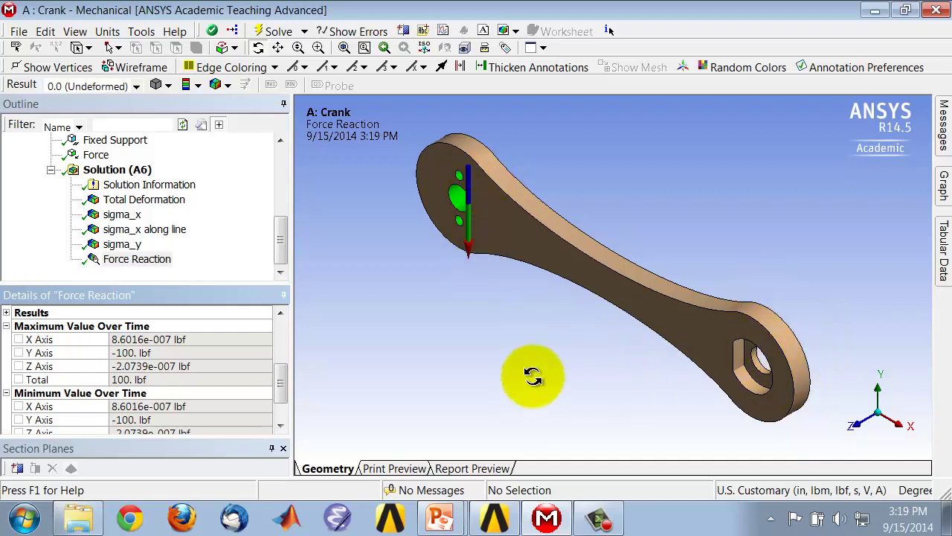
key("alt+Tab")
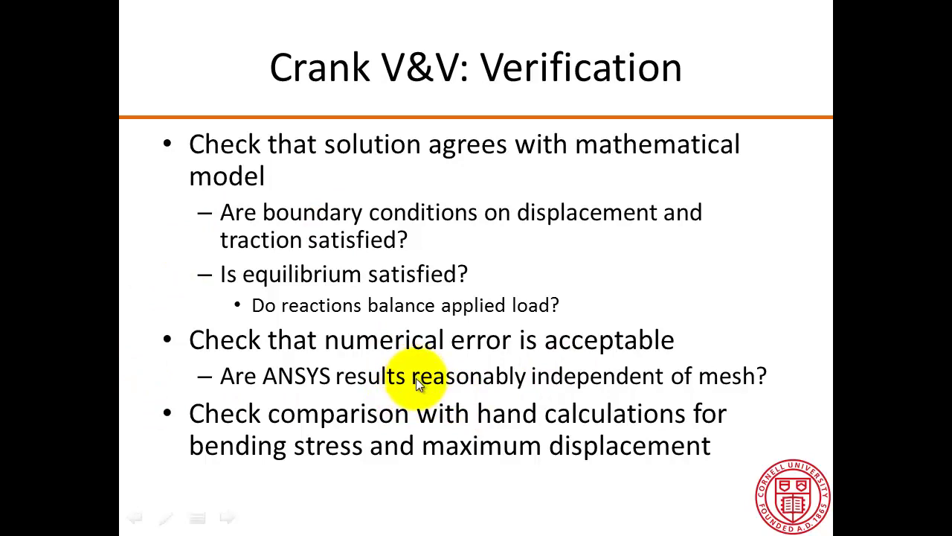
key("alt+Tab")
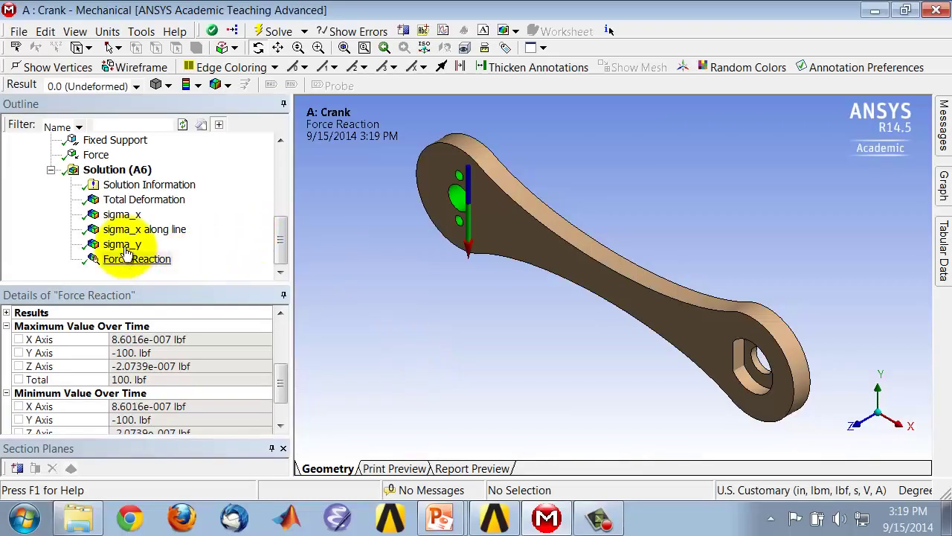
left_click_drag(279, 238, 282, 212)
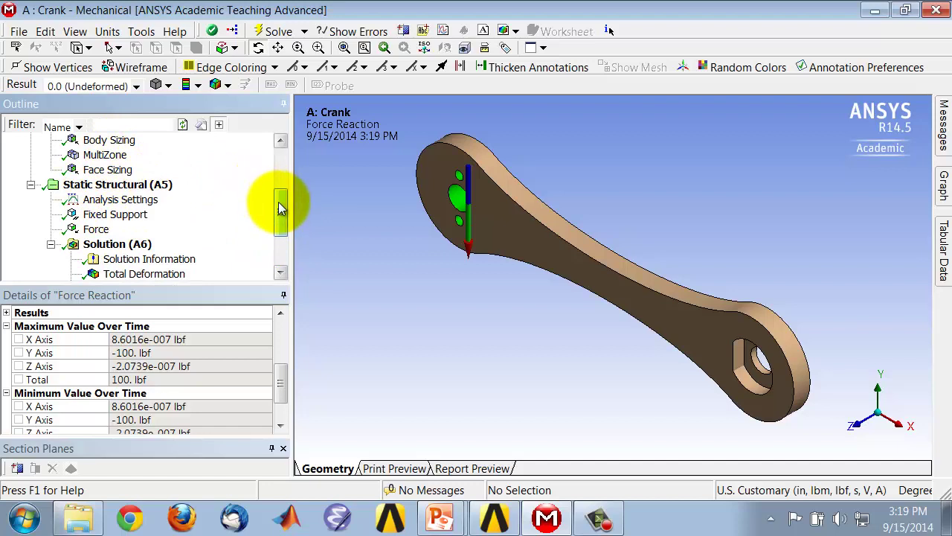
left_click_drag(276, 202, 183, 196)
- Review the 0.2 in body and 0.1 in face sizings, then display sigma_x along line (±12761 psi)
left_click(125, 159)
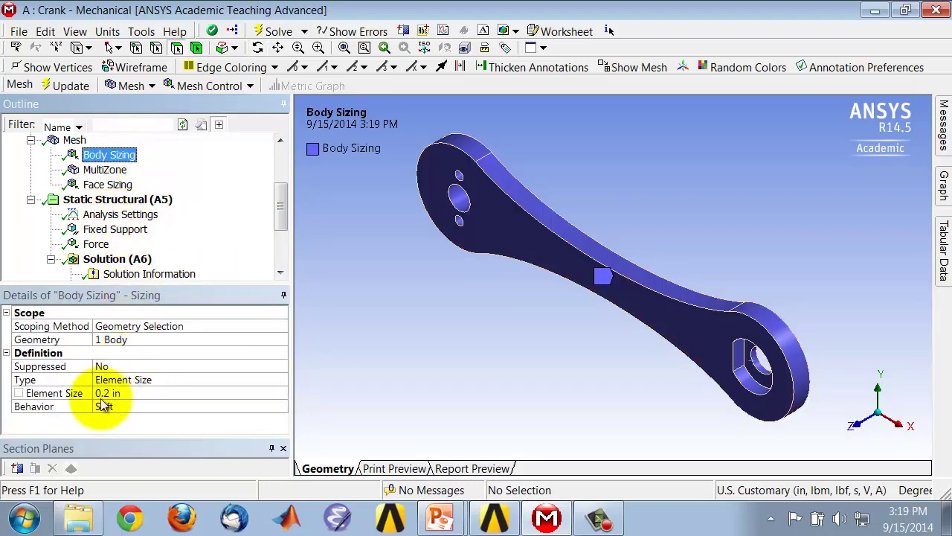
left_click(113, 186)
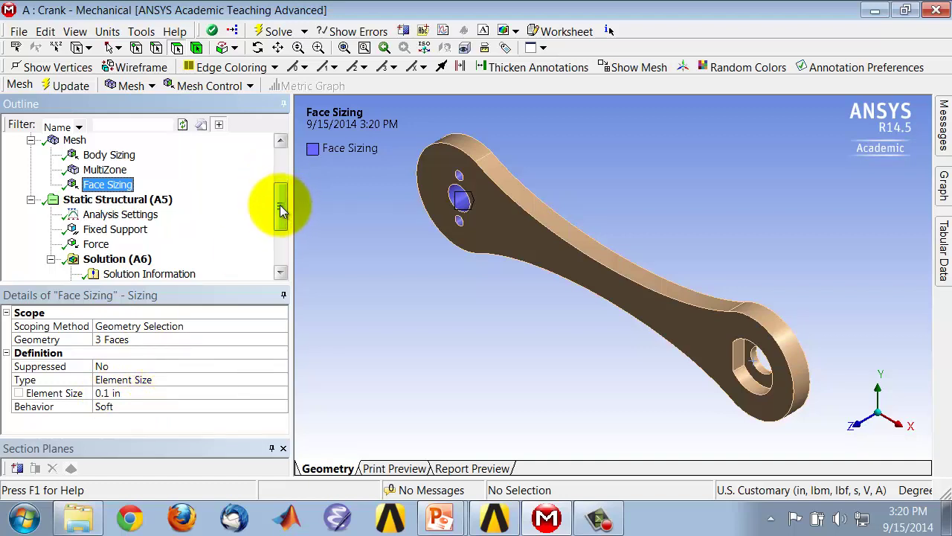
left_click_drag(279, 204, 287, 239)
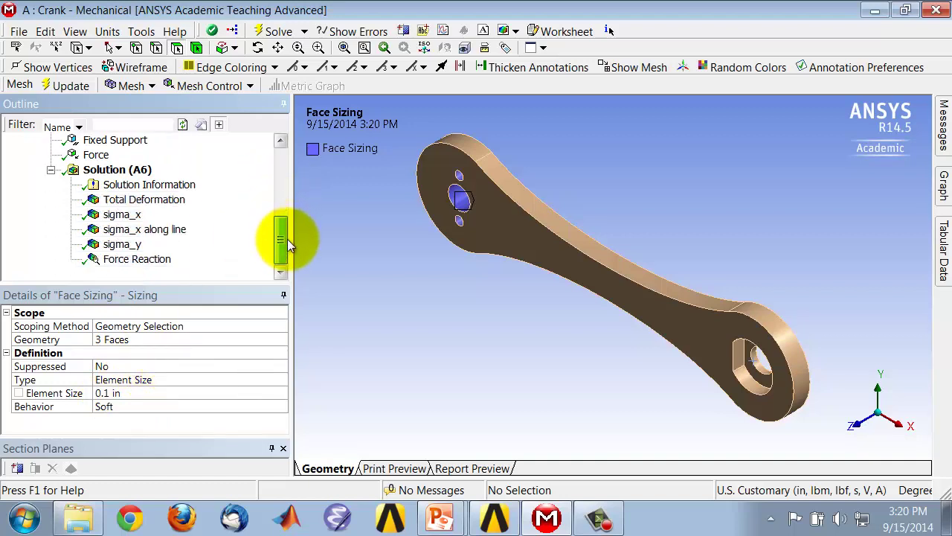
left_click(134, 229)
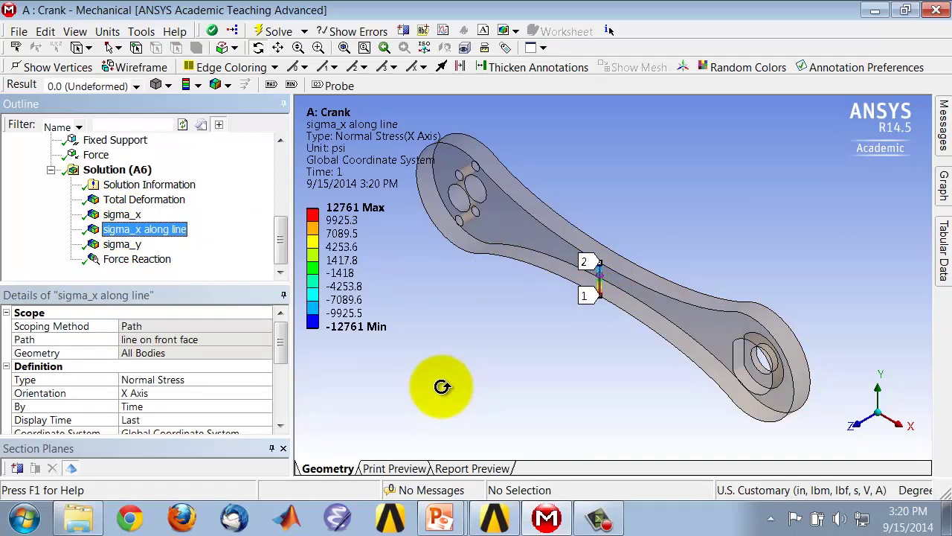
- Switch to the slideshow and advance to the ANSYS vs. hand-calculation comparison point
key("alt+Tab")
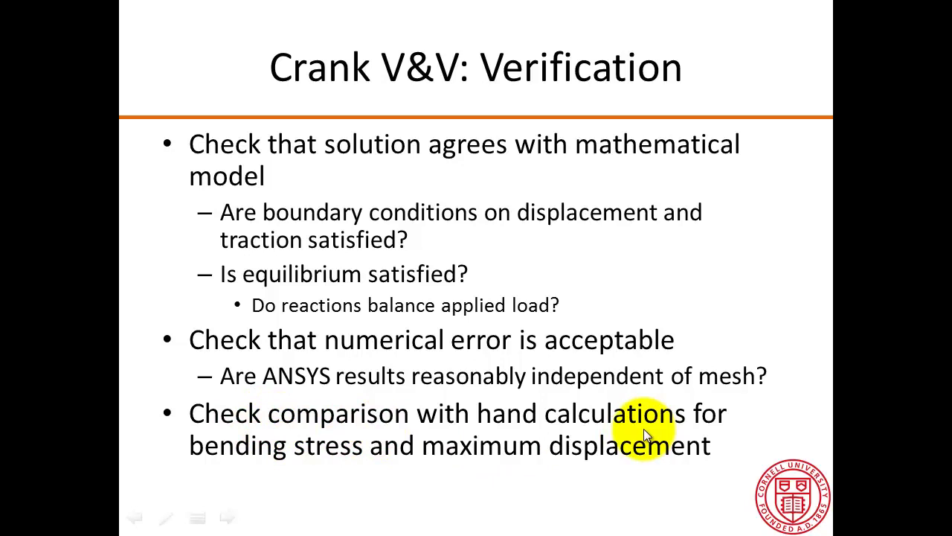
left_click(563, 446)
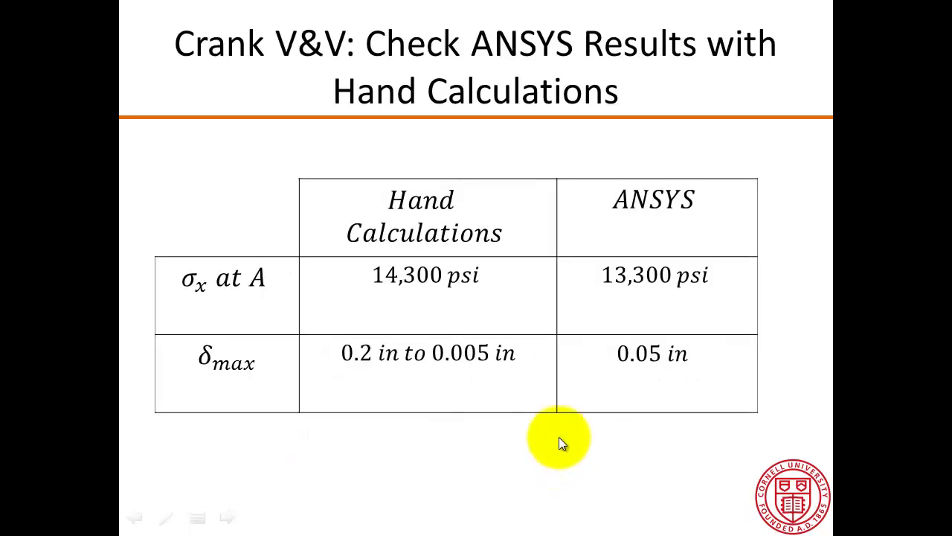